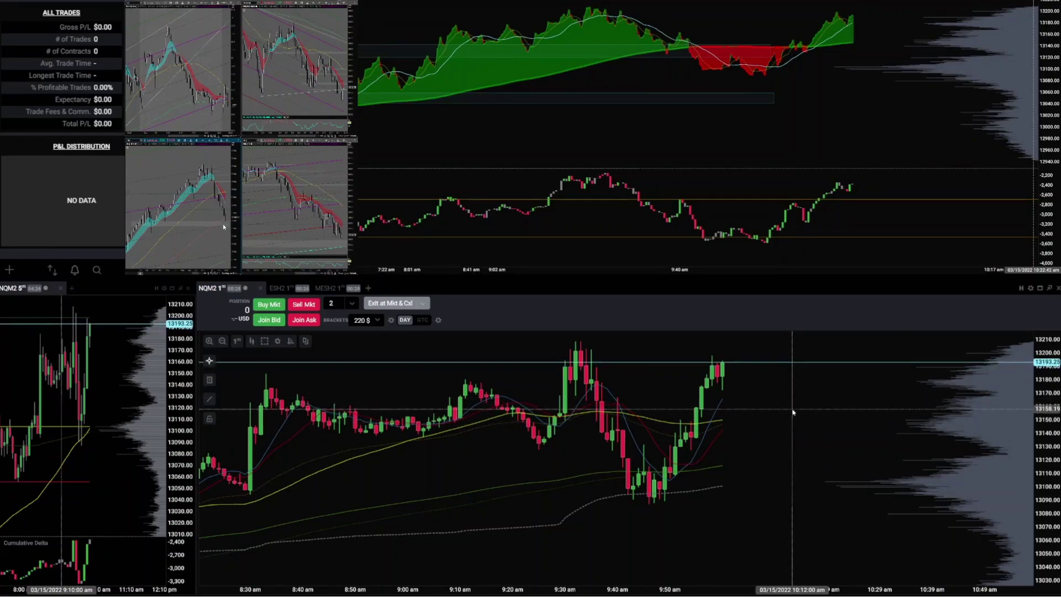
Extend the two existing price-zone rectangles on the upper chart as rays and save each one's settings
drag(793, 409, 807, 431)
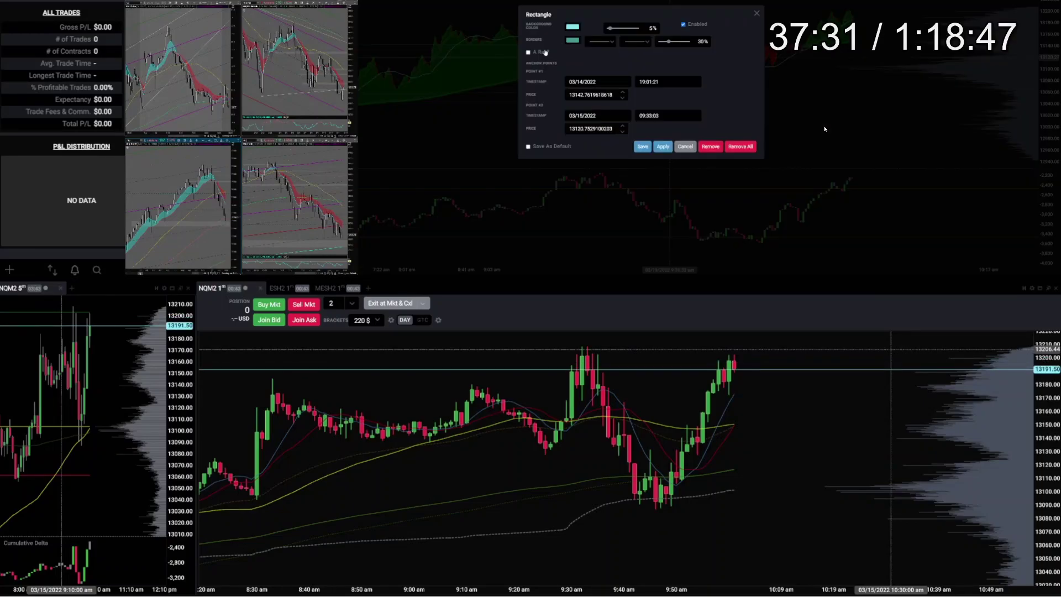
click(528, 52)
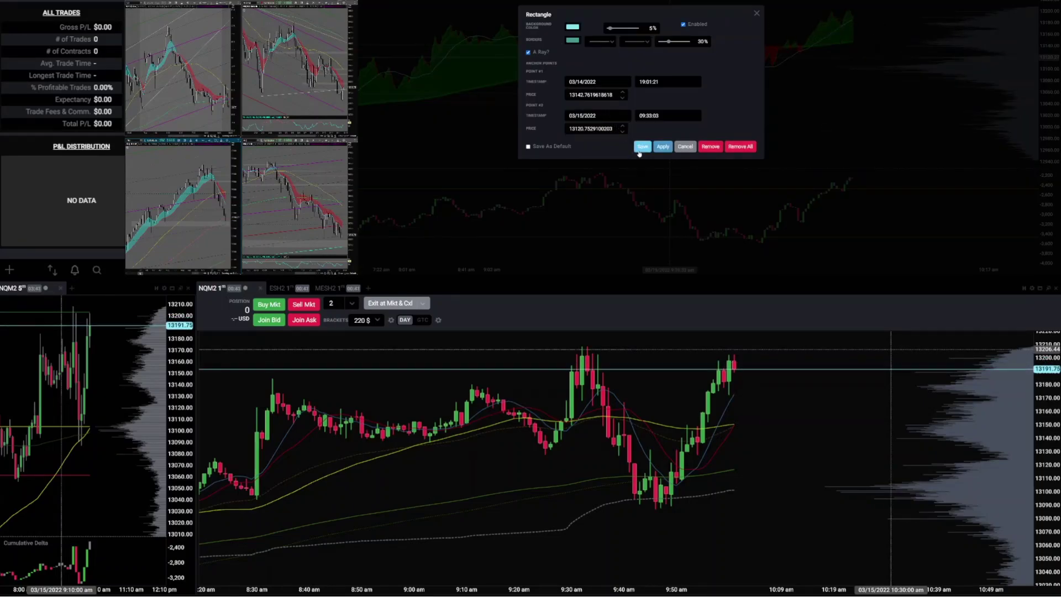
click(641, 148)
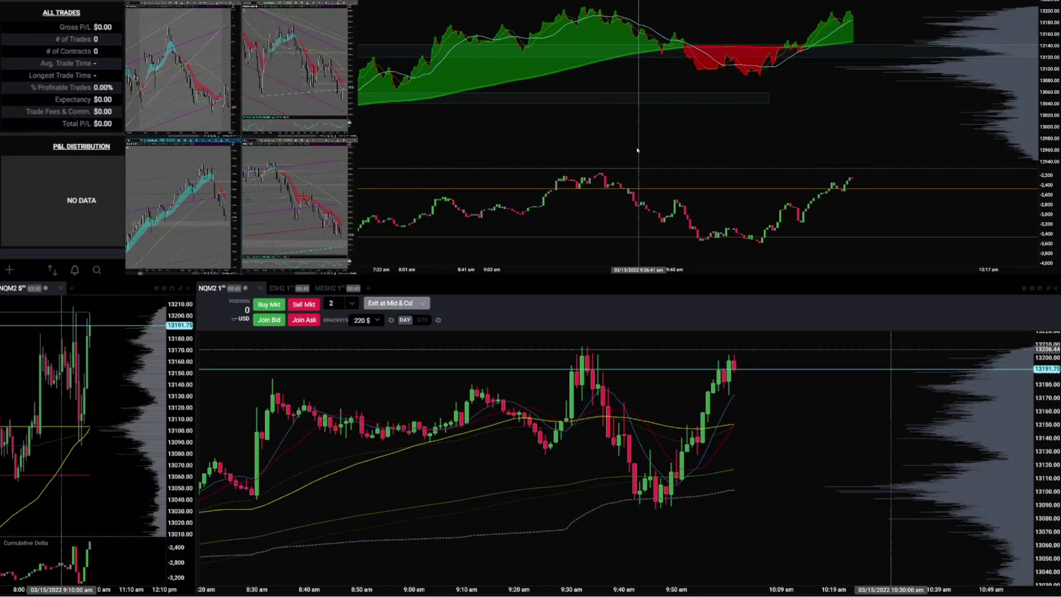
double_click(609, 92)
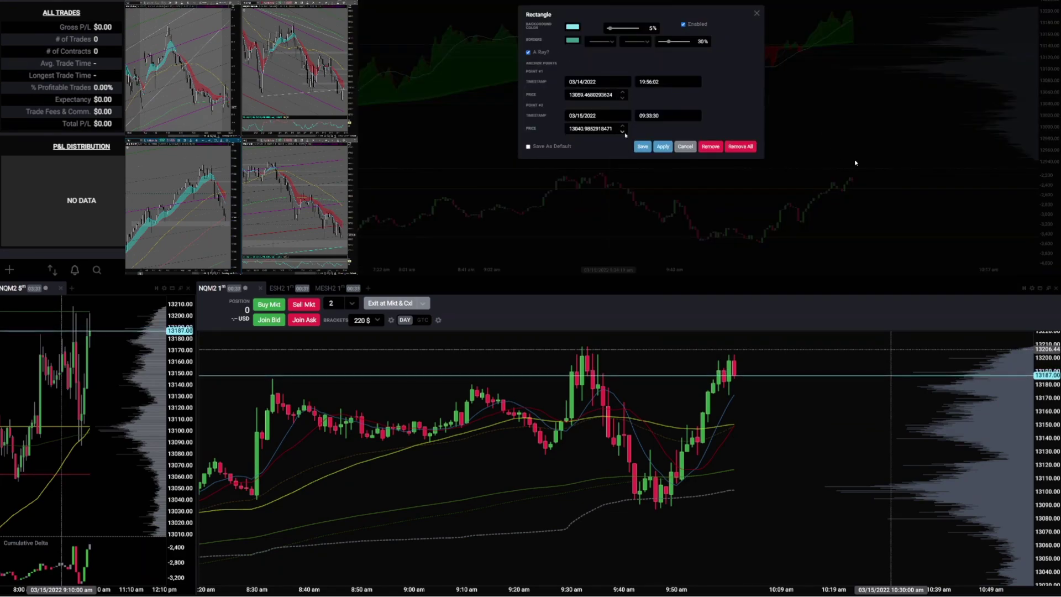
click(642, 147)
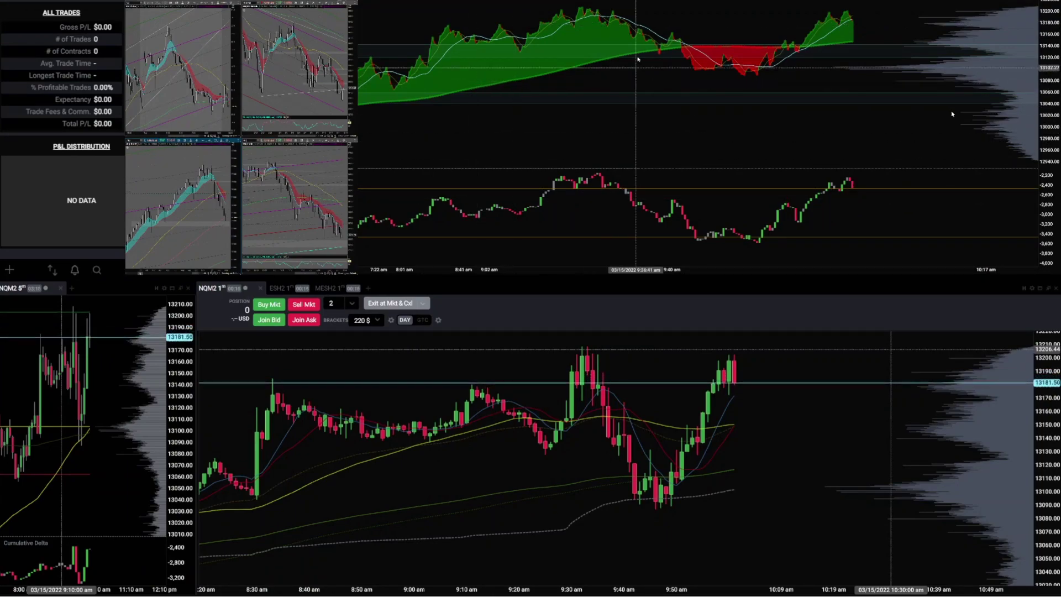
Draw a rectangle price zone on the upper chart from about 13175 down to about 13163, spanning to the volume profile
click(382, 25)
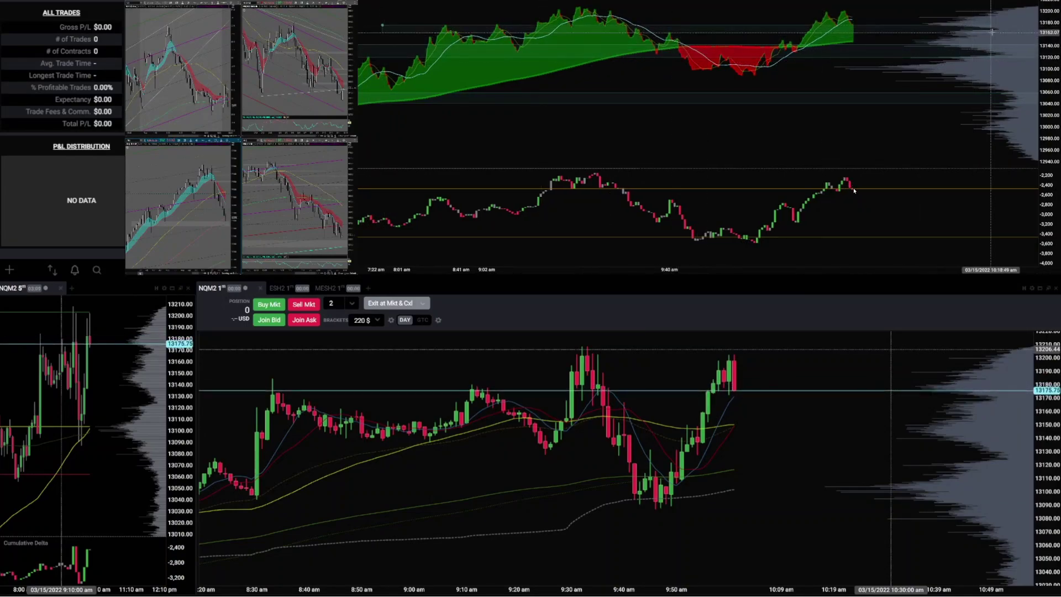
drag(1022, 35, 1023, 32)
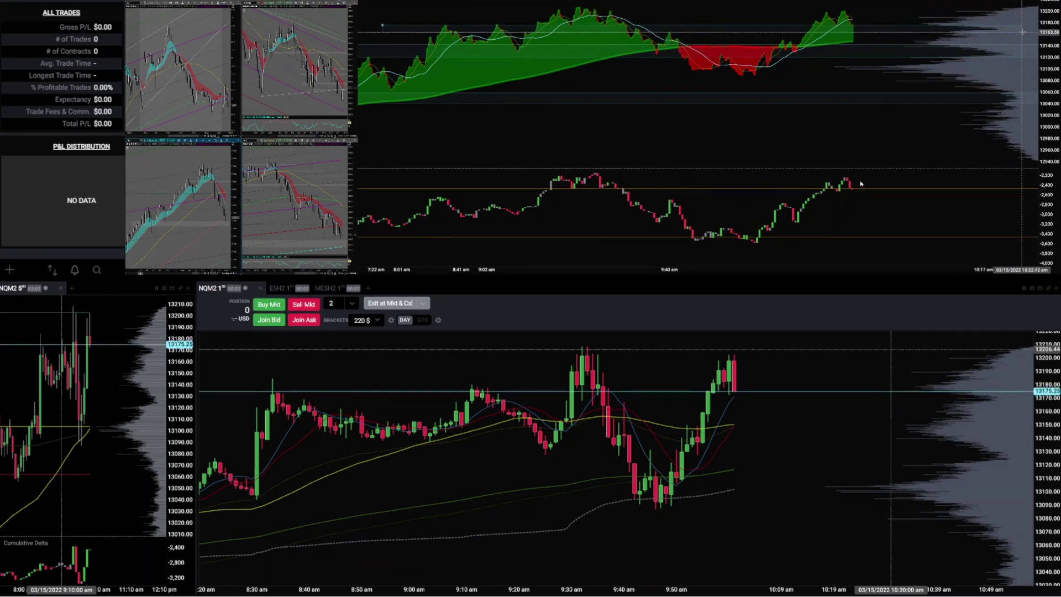
click(1022, 32)
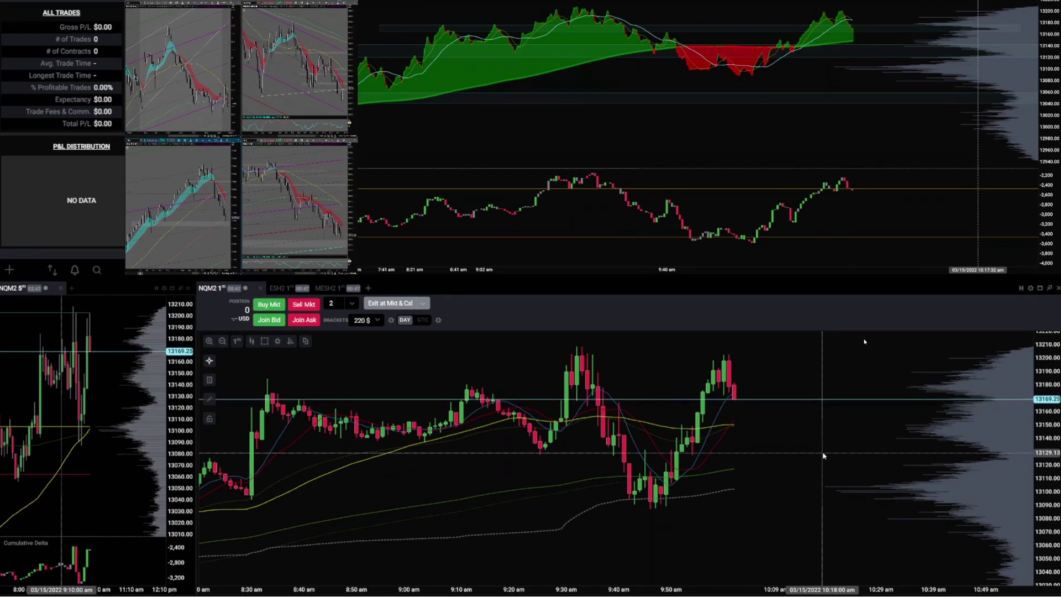
Sell 2 NQM2 contracts at about 13174.25 with the 220 $ bracket, and tighten the protective stop to about the entry price
click(816, 389)
click(792, 403)
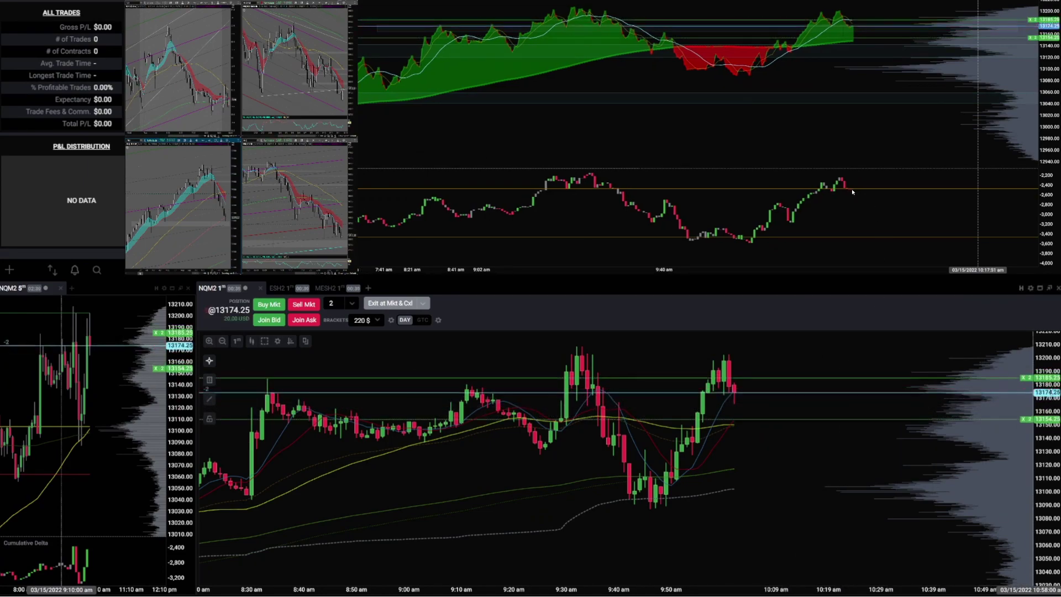
drag(1051, 379, 1049, 389)
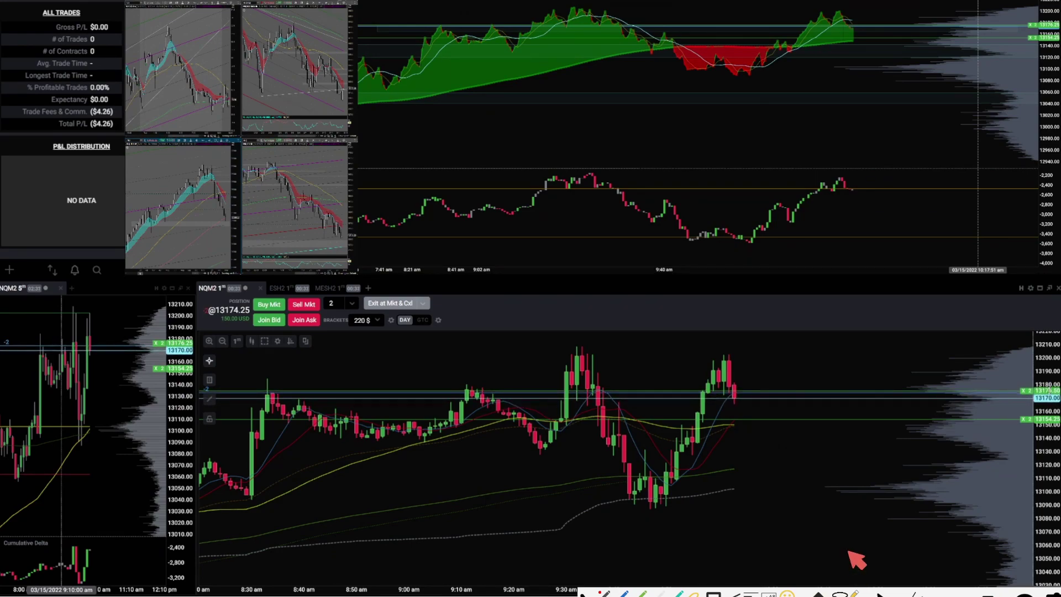
drag(1049, 389, 1049, 394)
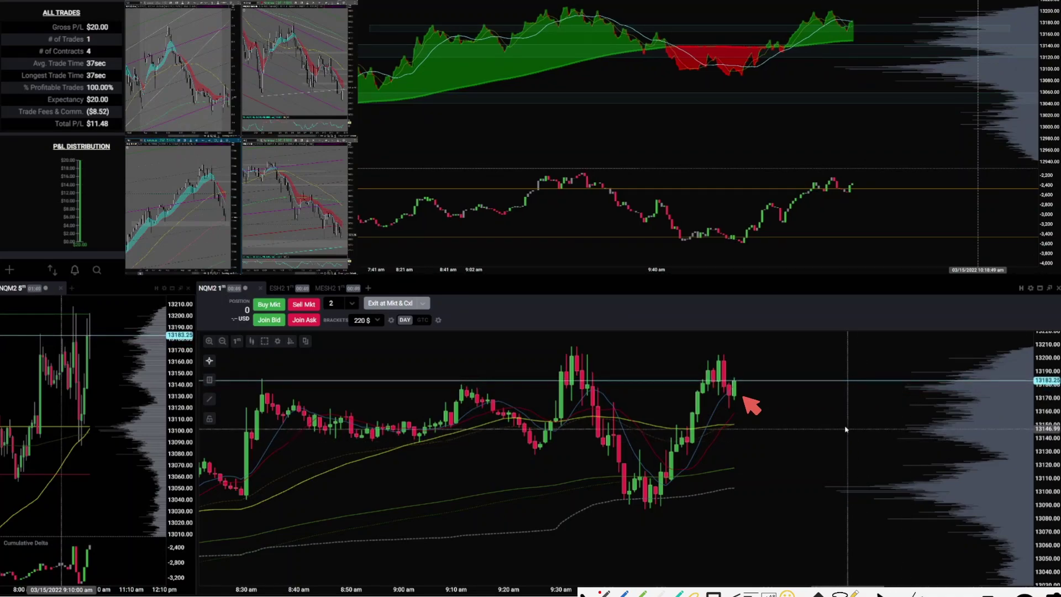
Place a bracketed sell limit order for 2 contracts at 13255.50, above the current price on the one-minute NQM2 chart
drag(838, 425, 839, 442)
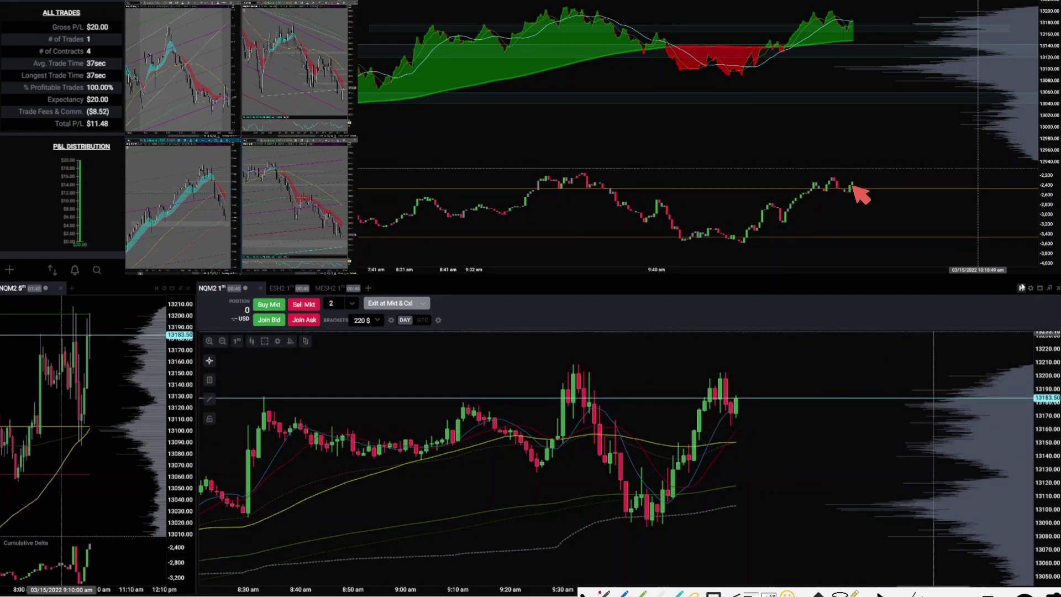
double_click(876, 486)
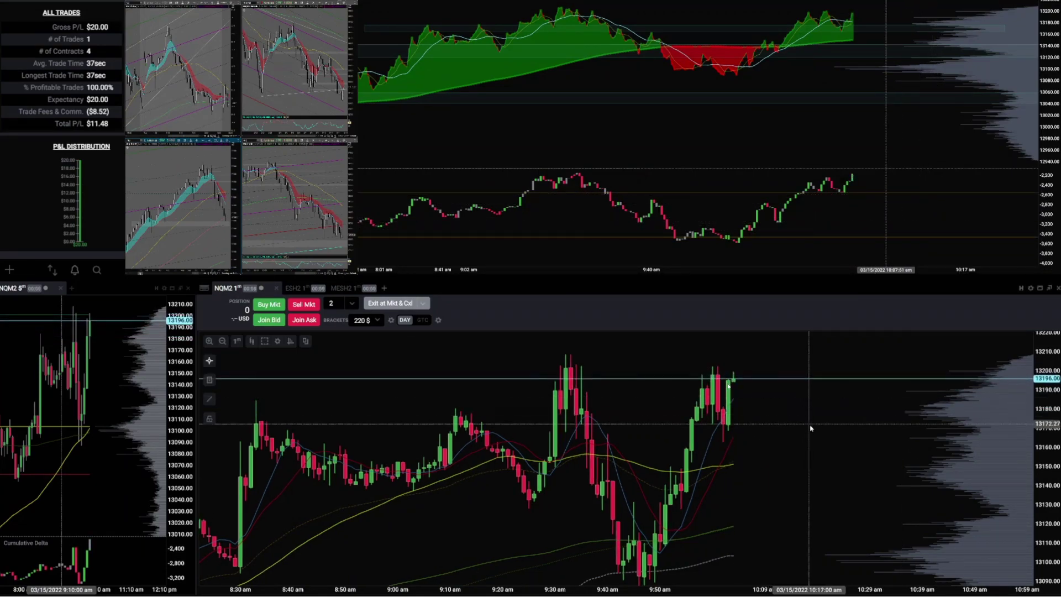
drag(811, 423, 814, 462)
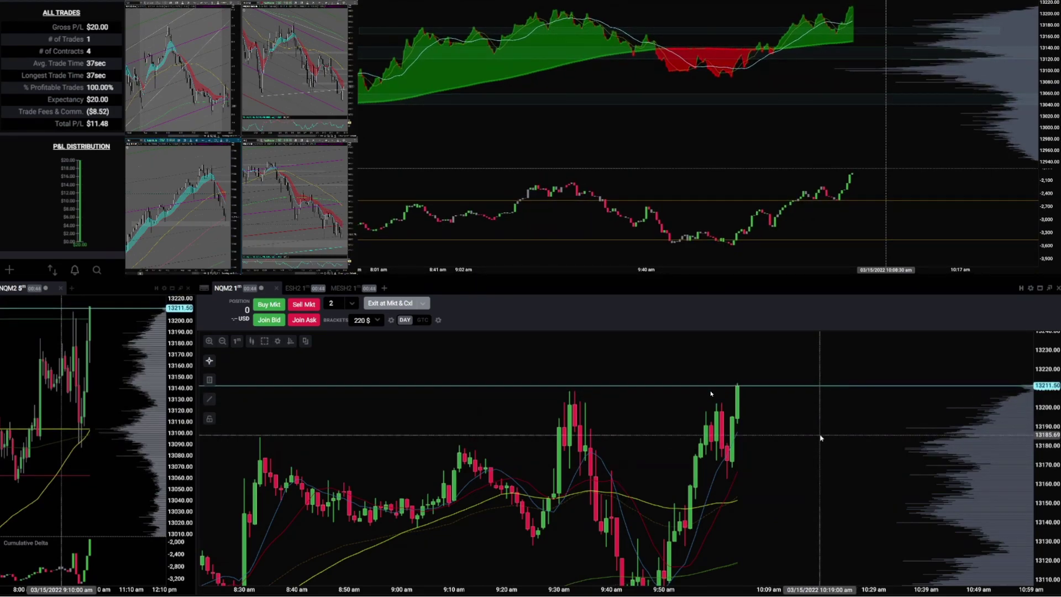
drag(828, 435, 830, 482)
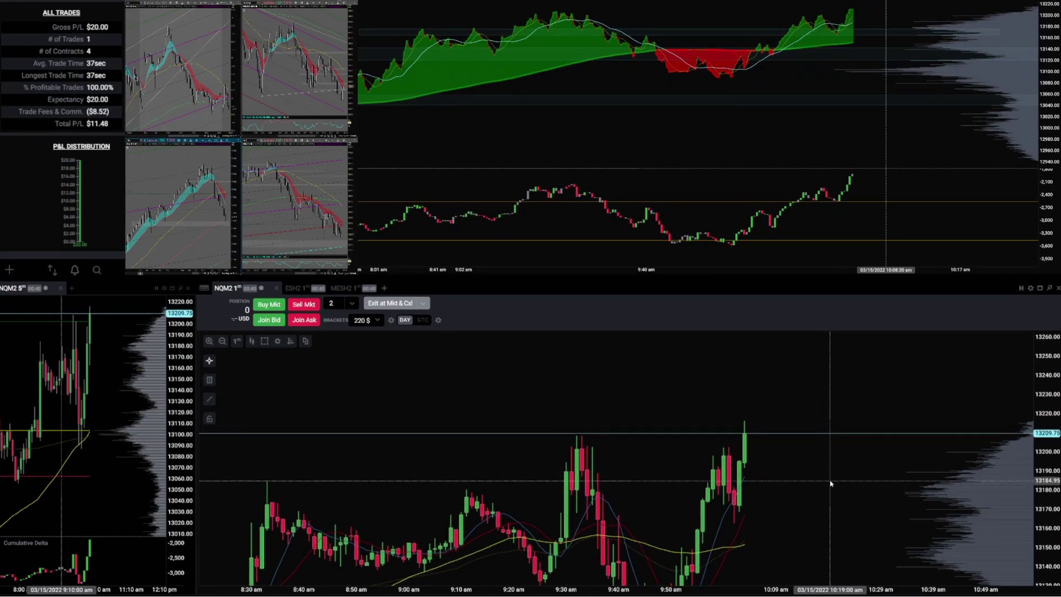
drag(829, 483, 820, 472)
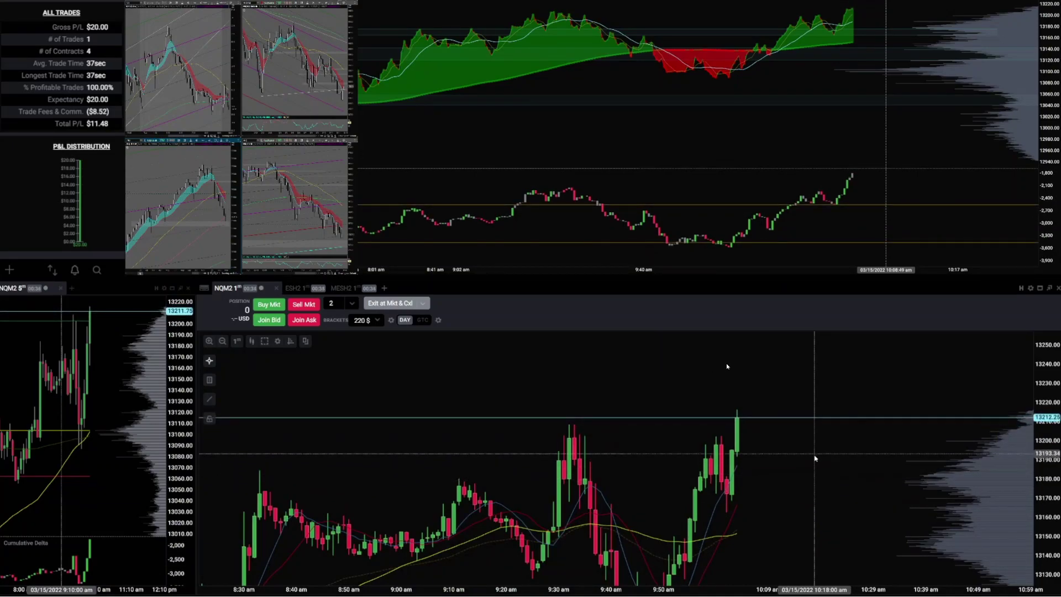
drag(814, 457, 805, 478)
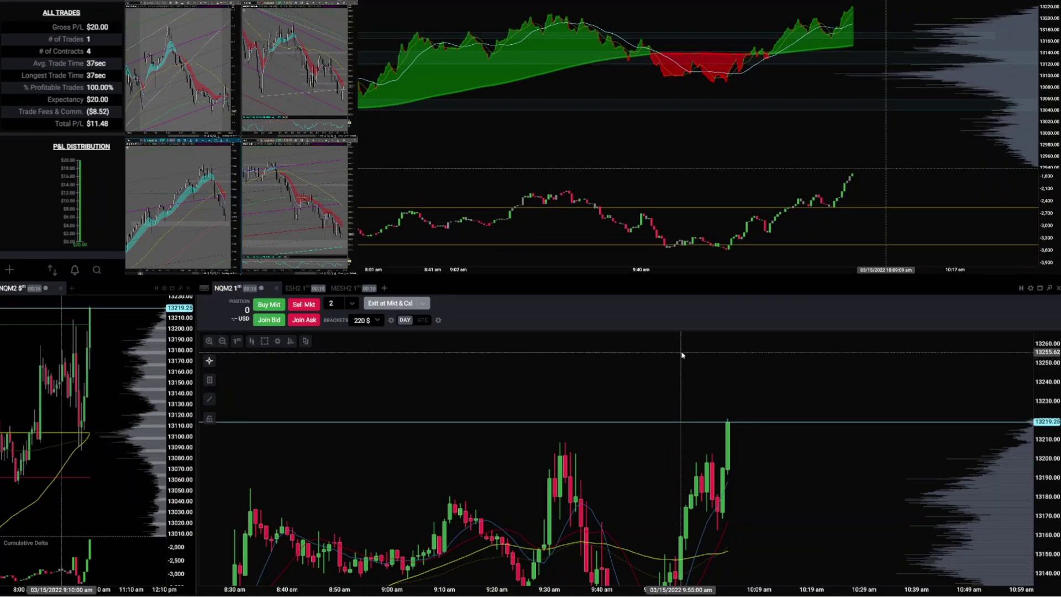
click(682, 352)
click(695, 366)
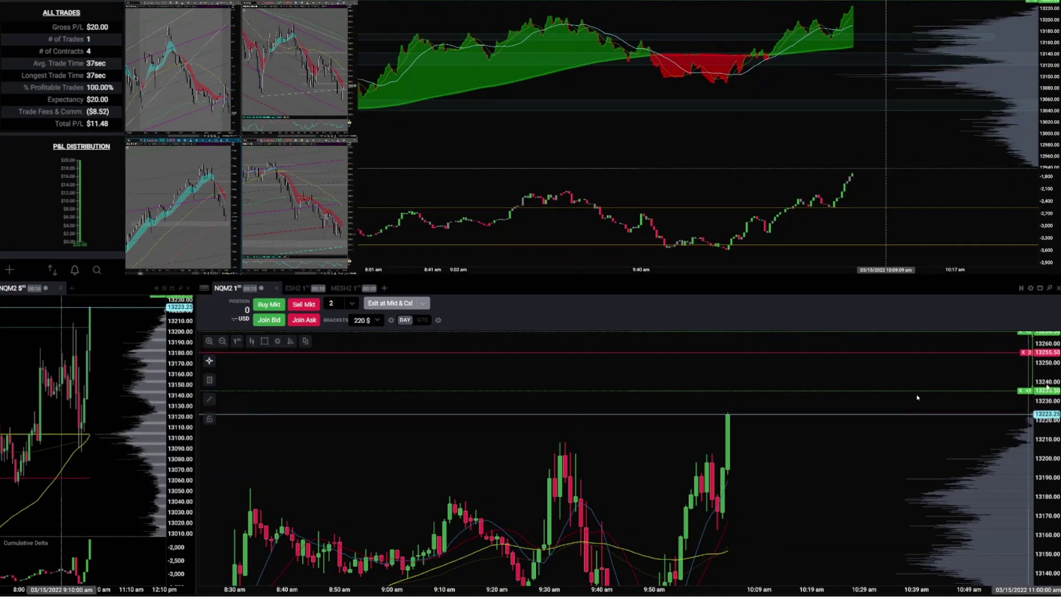
Lower the working sell order in stages through 13232.00 and 13227.00 to 13224.50, and raise it back to 13255.50
drag(1045, 352, 1046, 401)
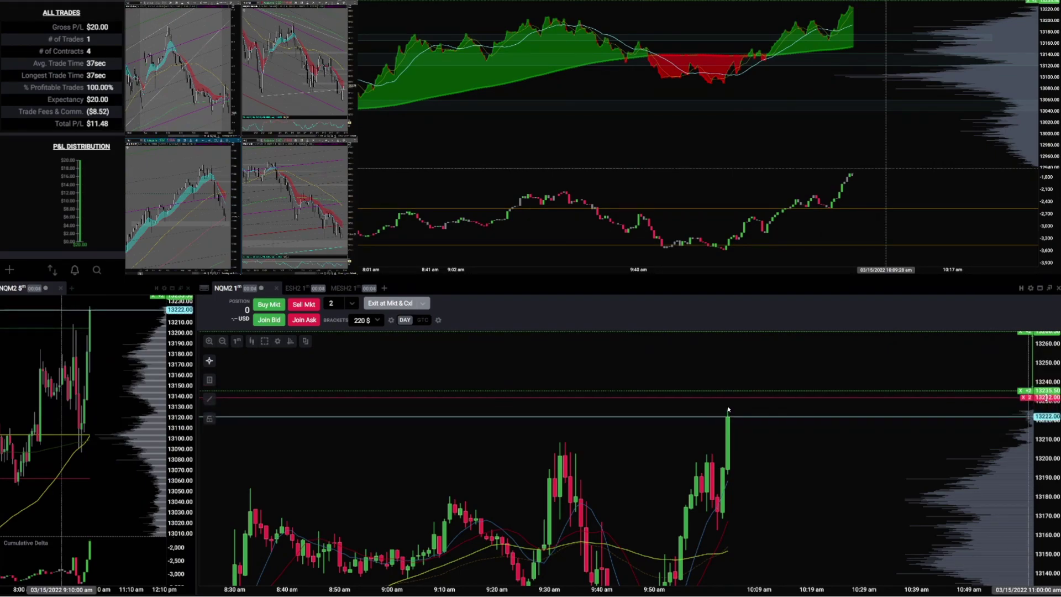
drag(1047, 397, 1046, 397)
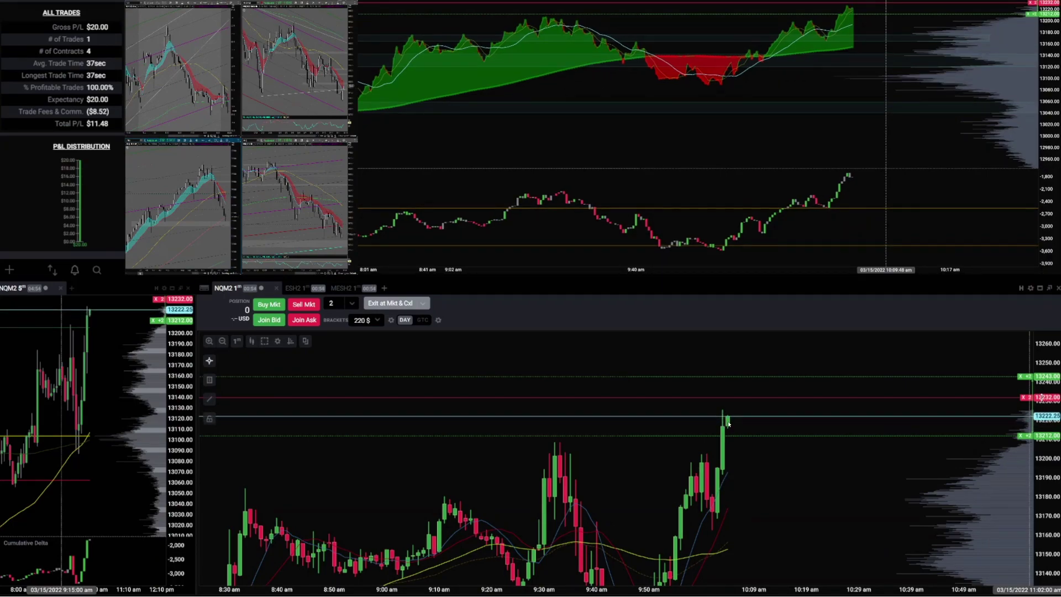
drag(1042, 397, 1042, 402)
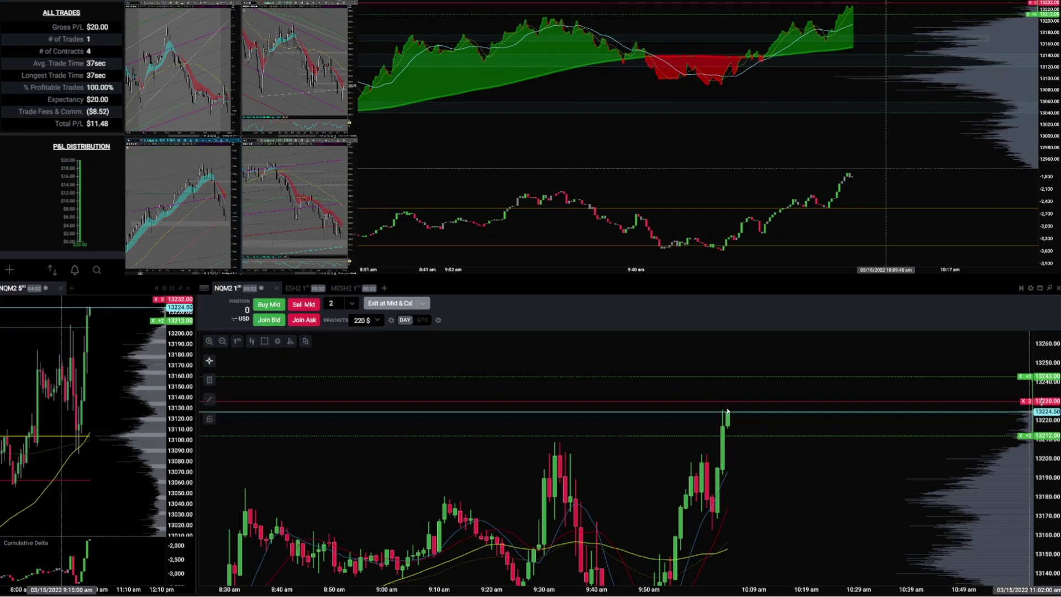
drag(729, 410, 731, 409)
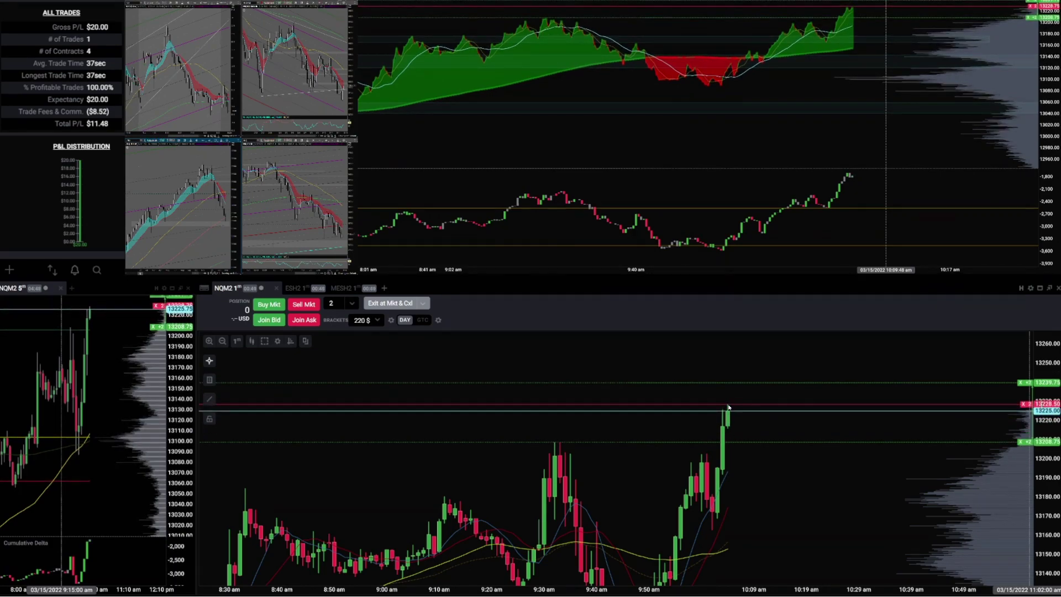
drag(729, 404, 729, 408)
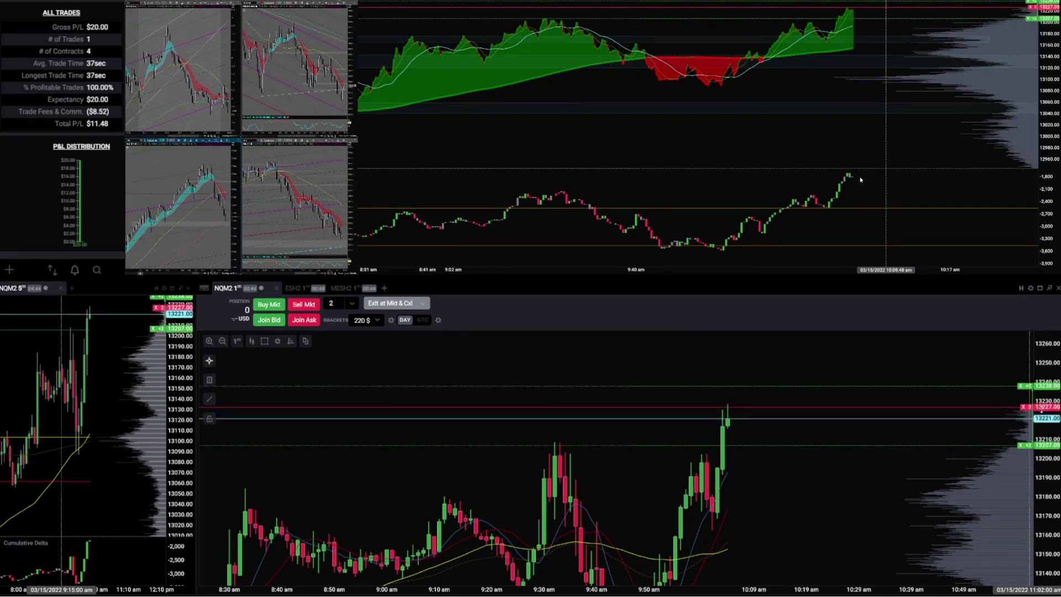
drag(1045, 408, 1044, 413)
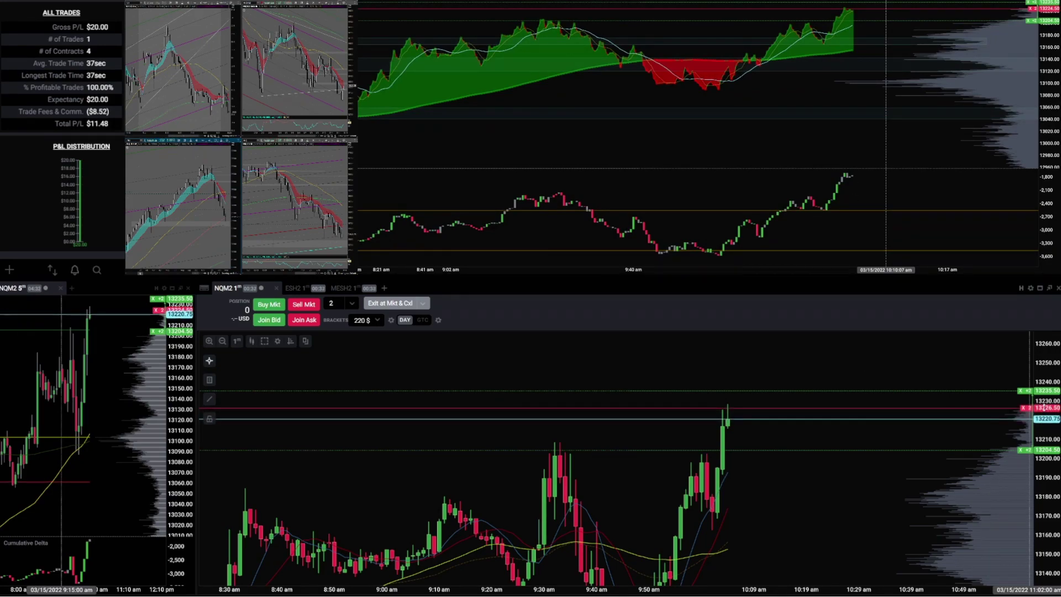
drag(1043, 408, 1044, 399)
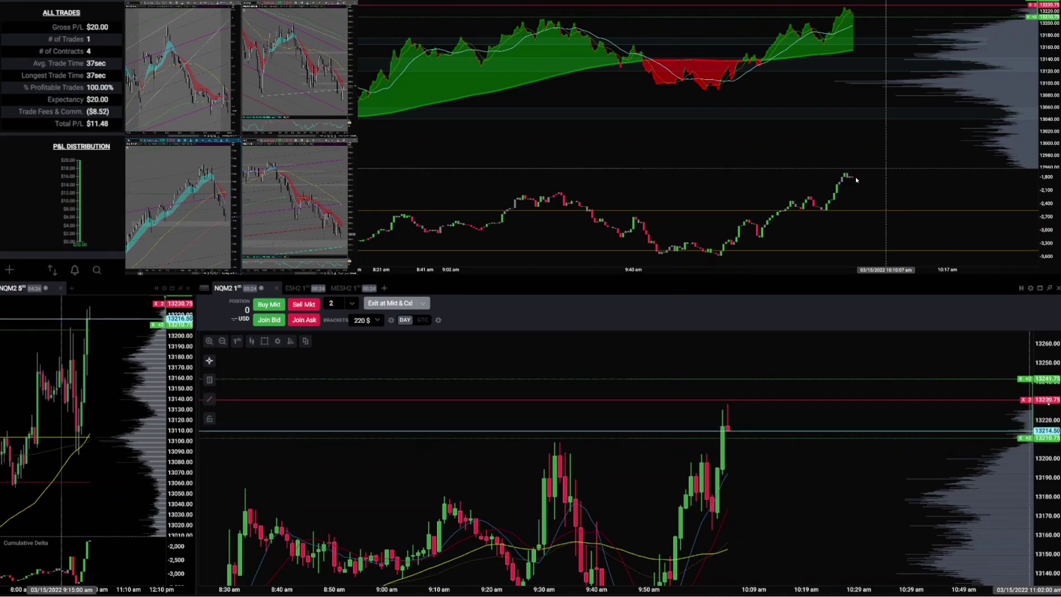
drag(1049, 401, 1049, 385)
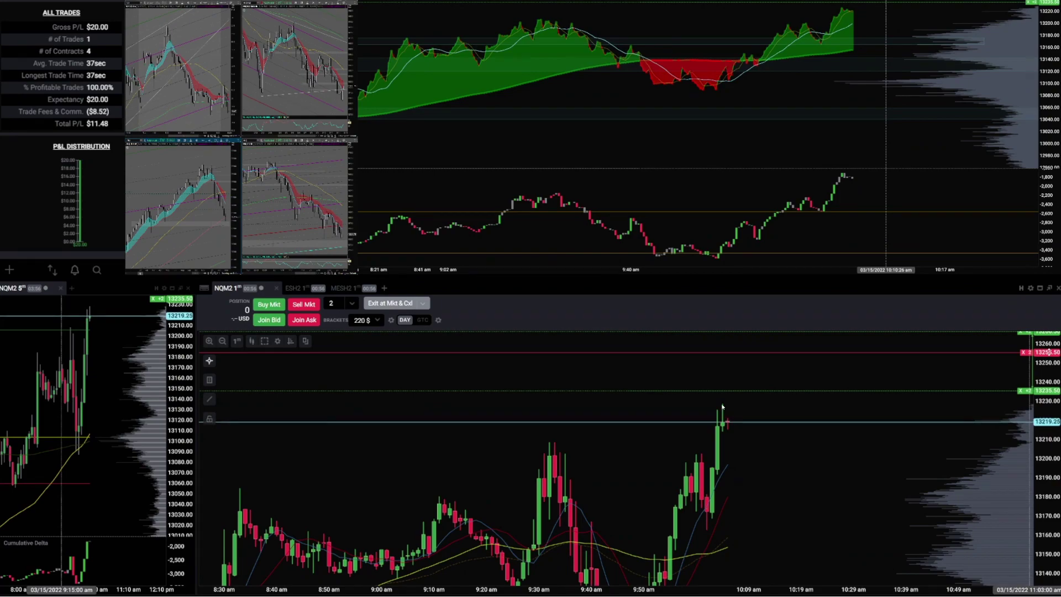
Lower the working sell order to 13235.00 and on to about 13214.25, near the current price, to enter short
drag(1050, 352, 1049, 368)
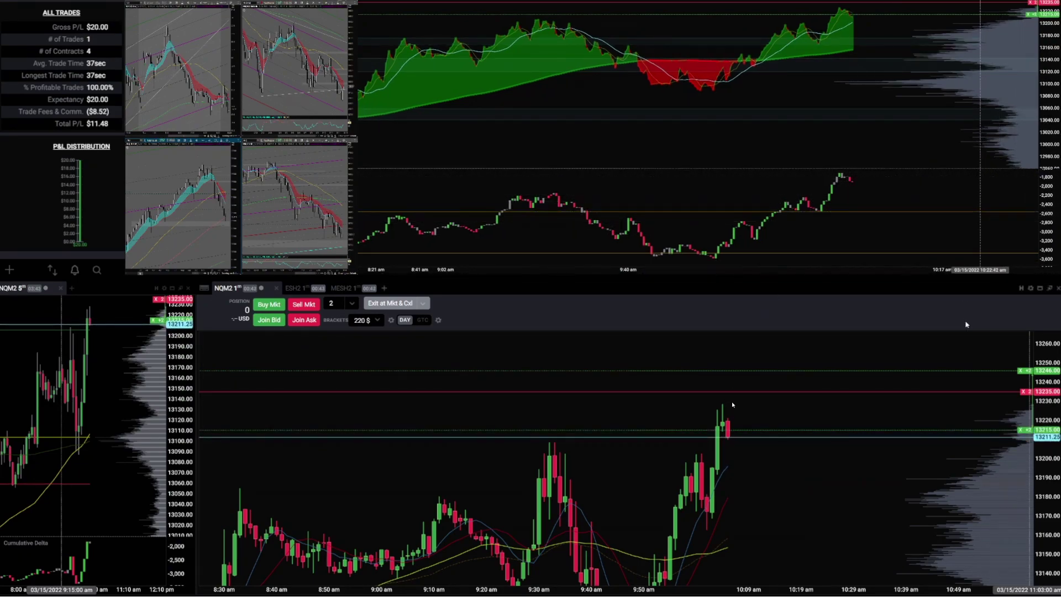
drag(734, 399, 734, 406)
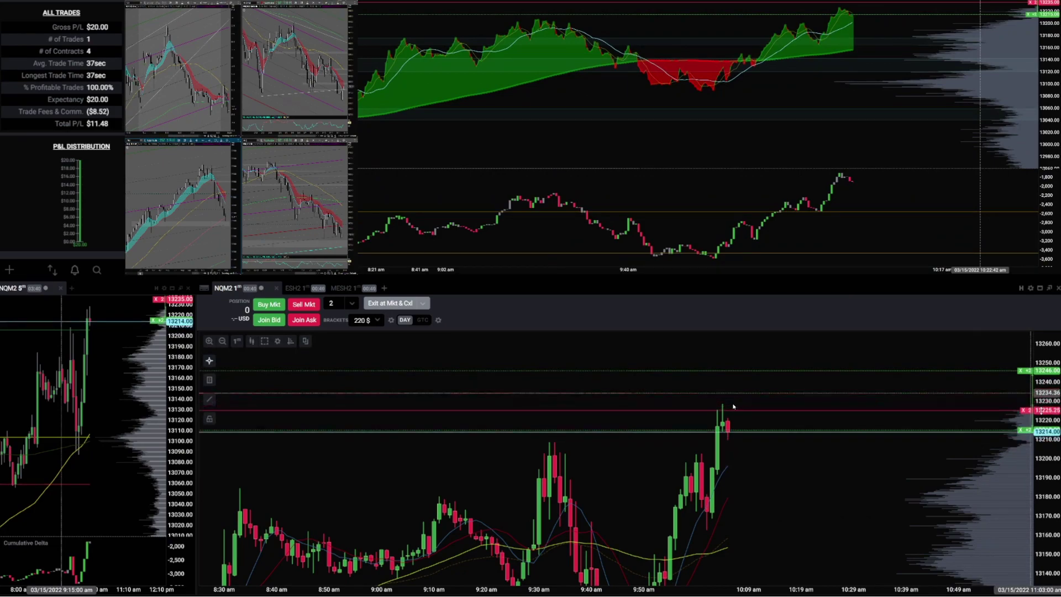
drag(1040, 412, 1039, 430)
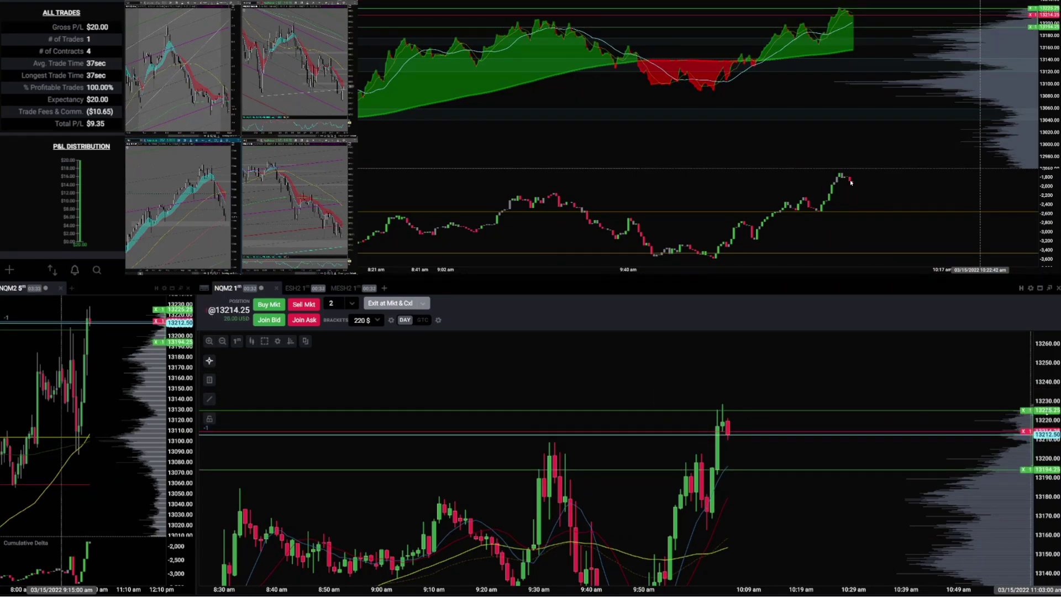
Tighten the short position's stop to 13214.50, and close out the position along with its remaining orders
drag(1047, 415, 1046, 430)
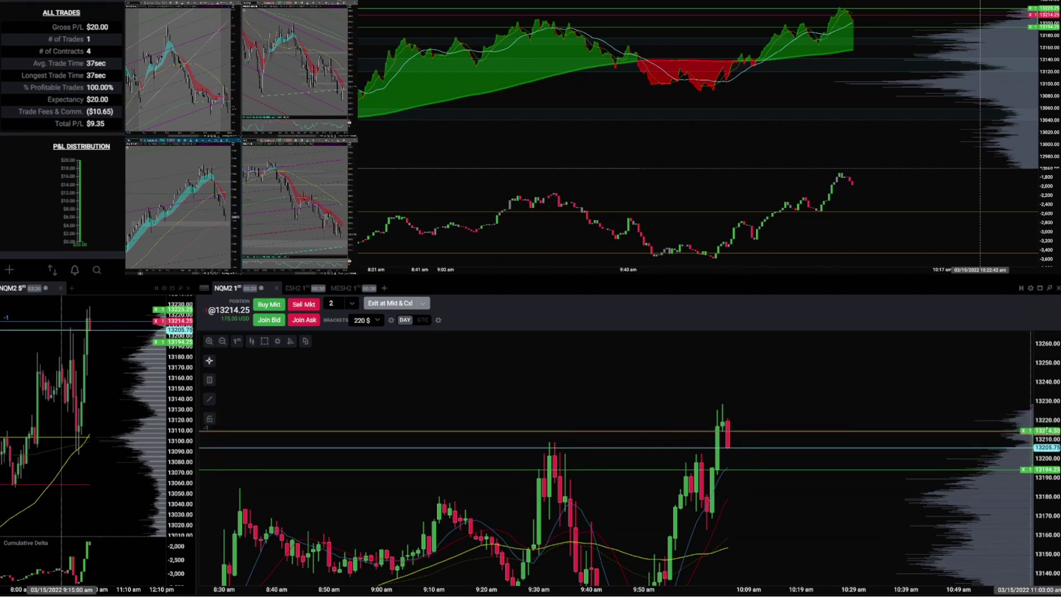
click(1024, 431)
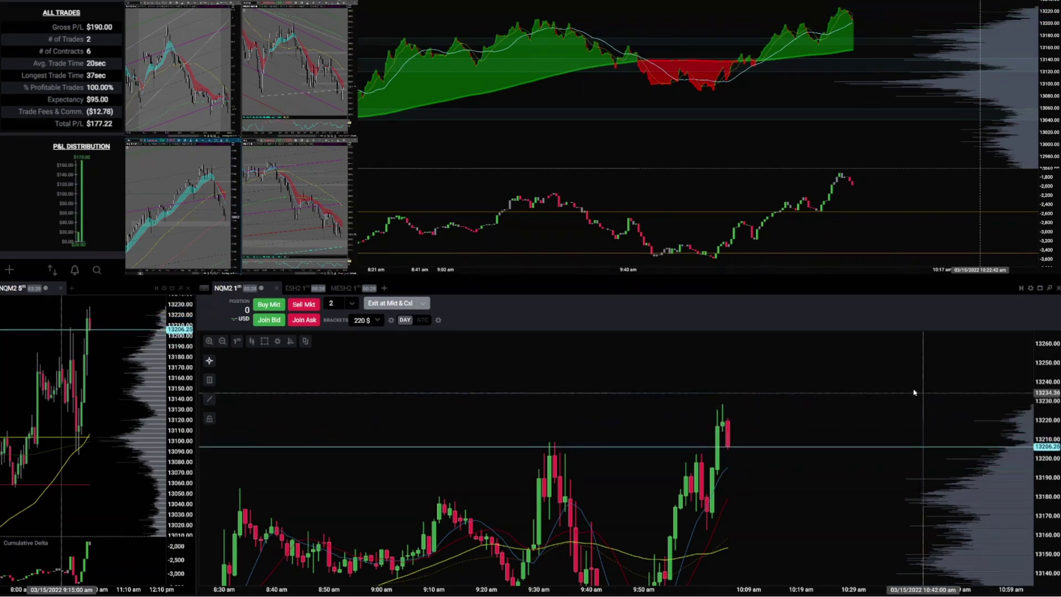
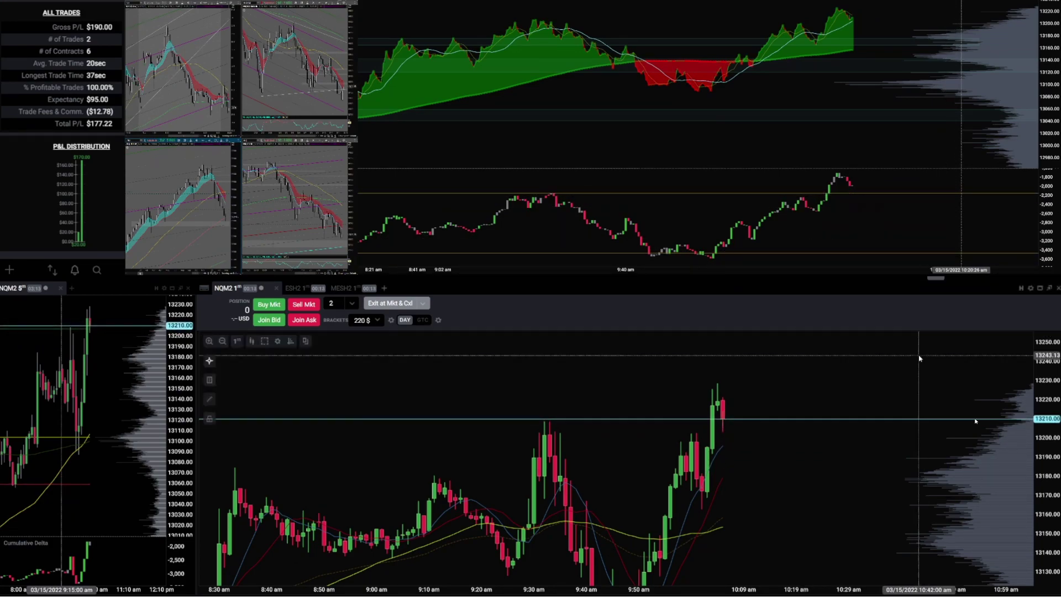
drag(841, 473, 839, 508)
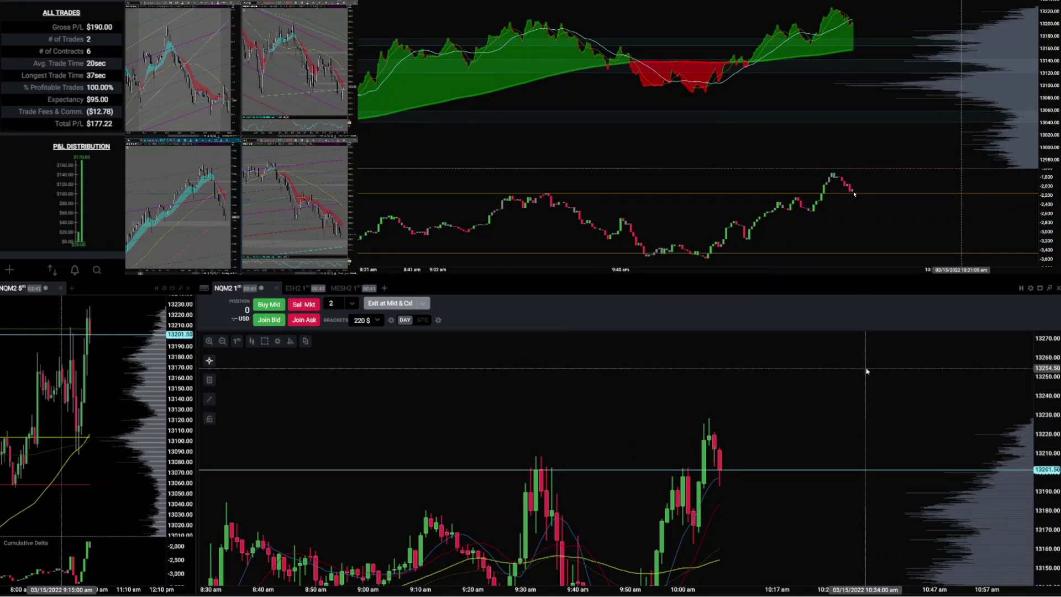
drag(840, 454, 843, 397)
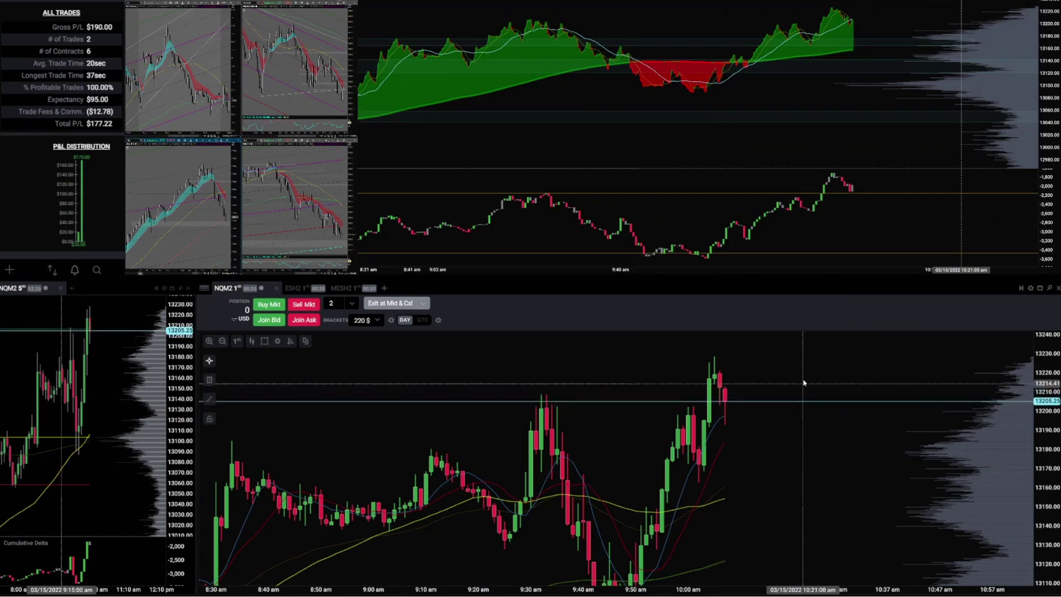
drag(802, 378, 818, 403)
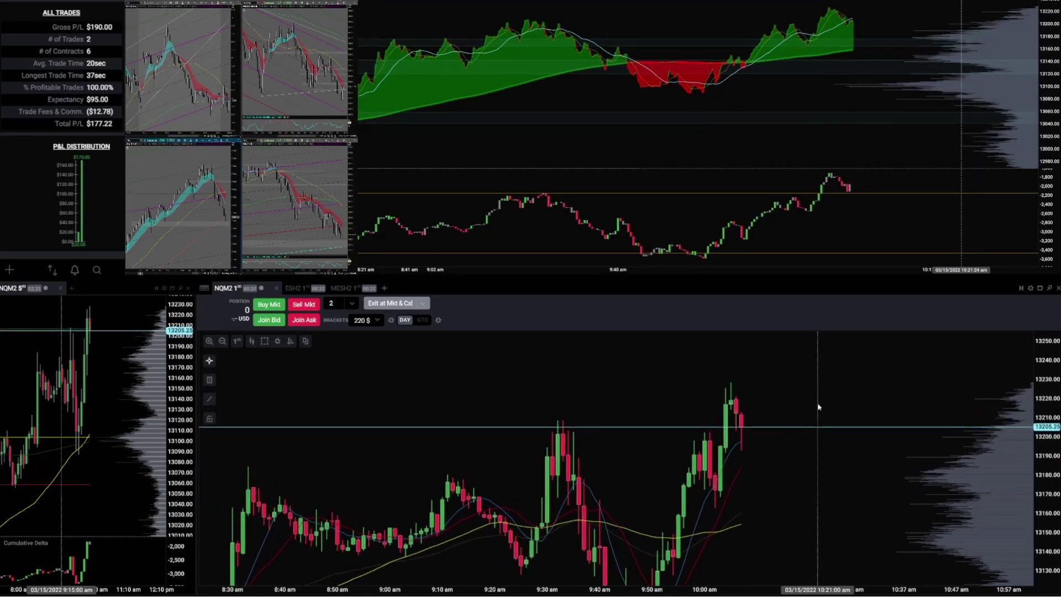
key(ctrl+alt+g)
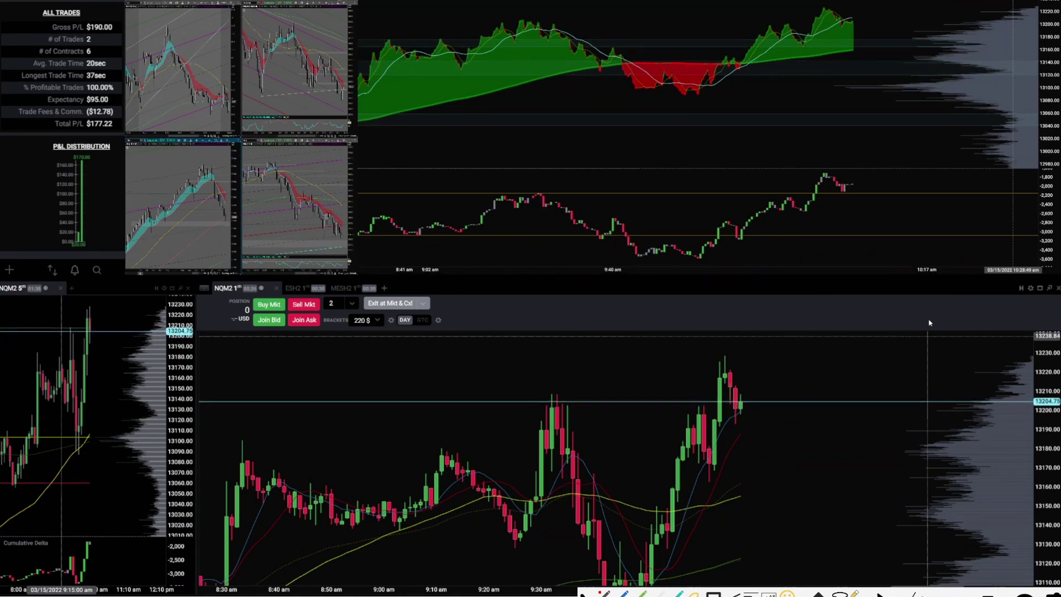
click(938, 589)
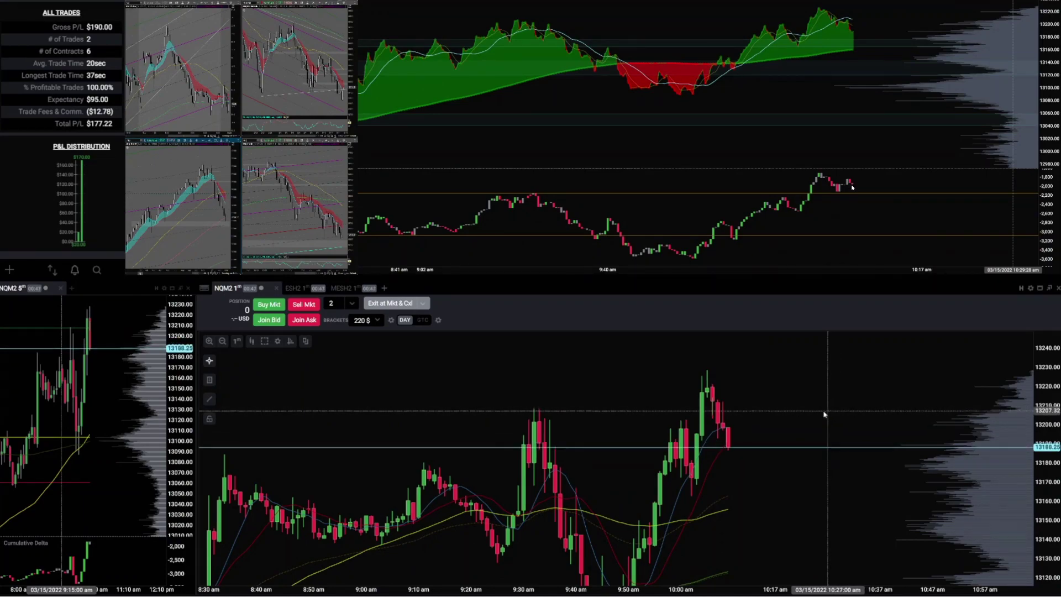
Place a bracketed sell limit order for 2 contracts at 13231.25 and lower it to near the current price to enter short
click(816, 366)
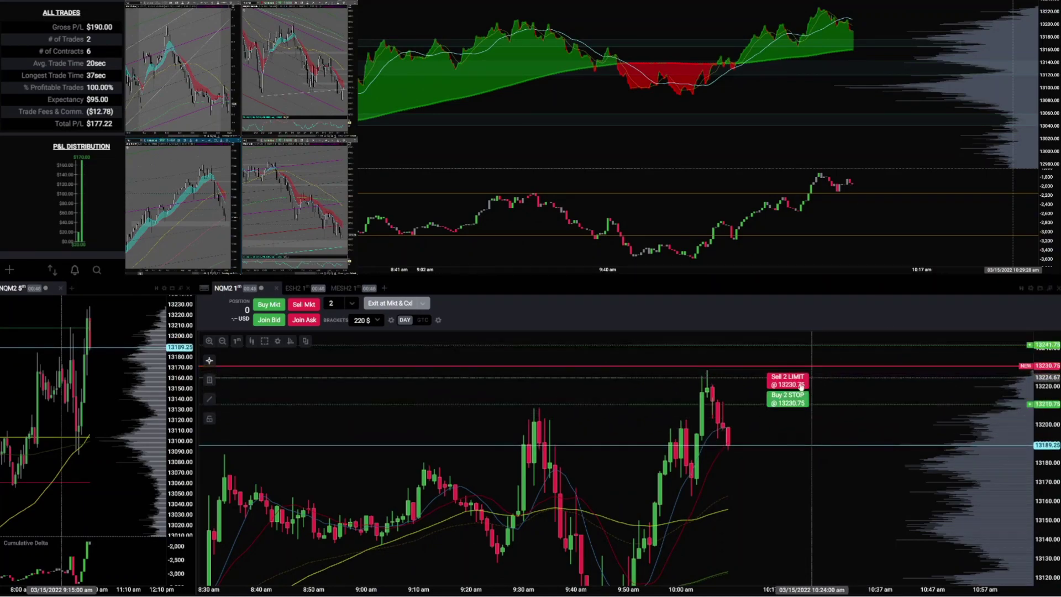
click(800, 385)
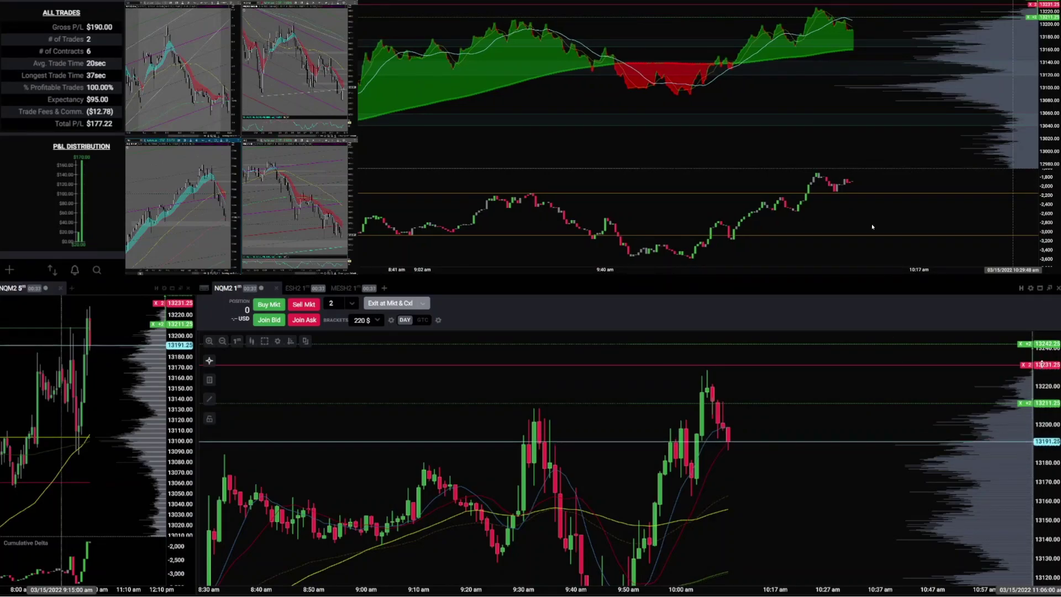
drag(1042, 365, 1035, 444)
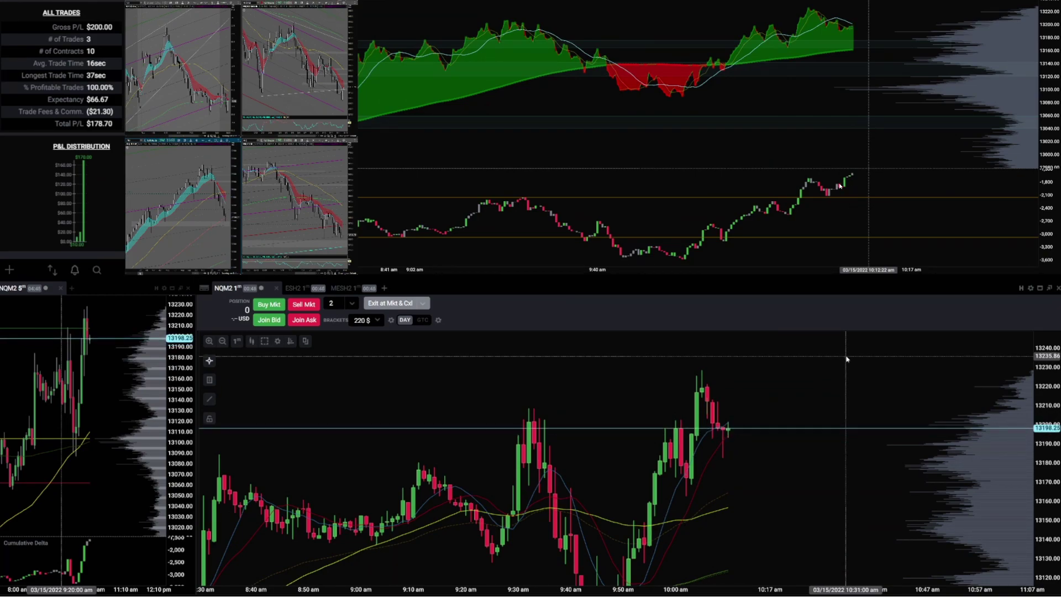
Place a bracketed sell limit order for 2 contracts at 13235.75 and lower it through 13221.00 toward the current price
click(846, 360)
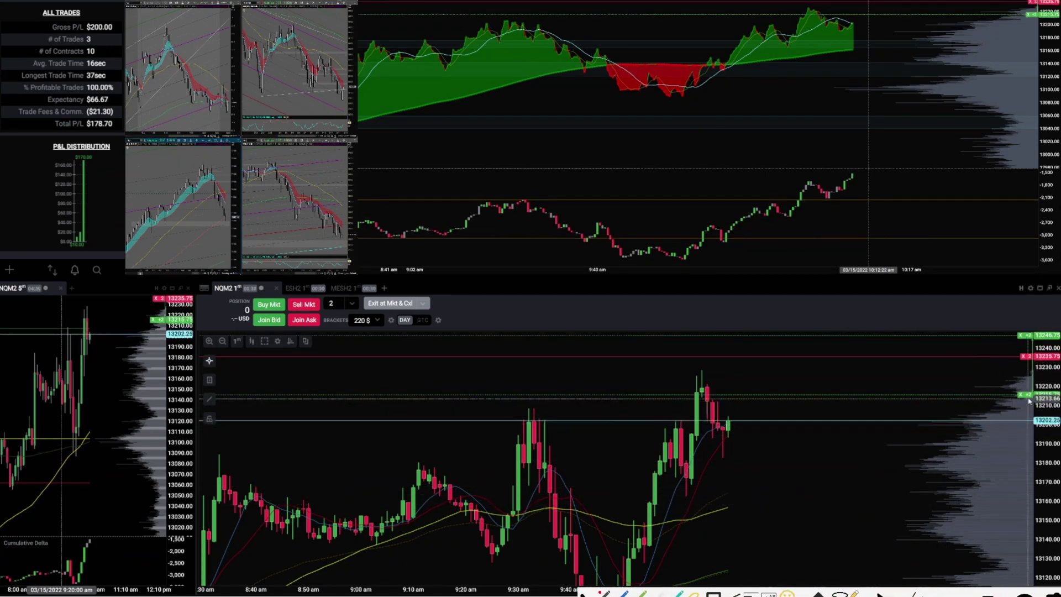
drag(1045, 352, 1043, 387)
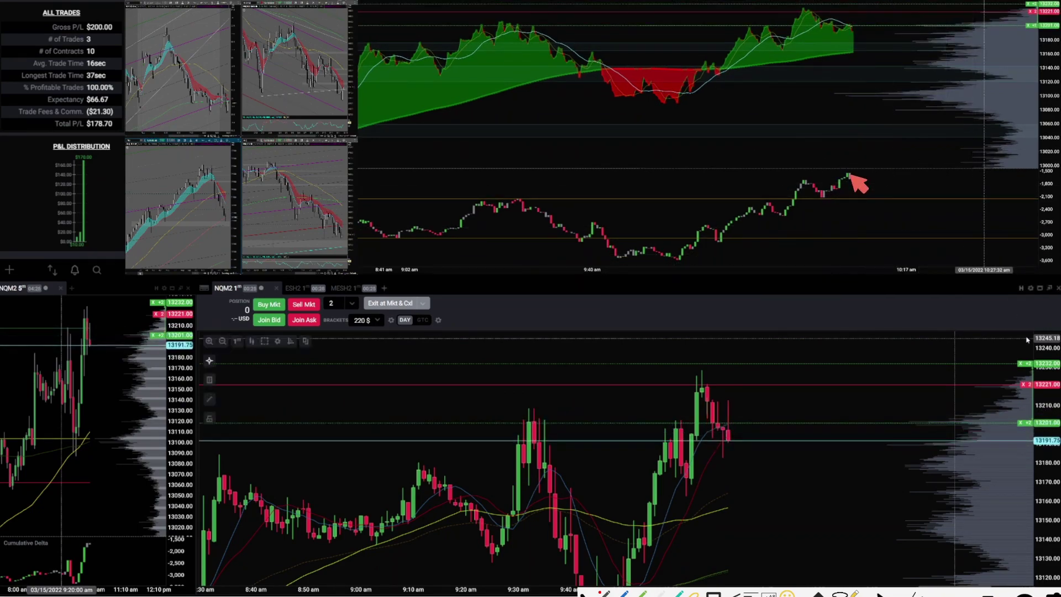
drag(1044, 384, 1044, 435)
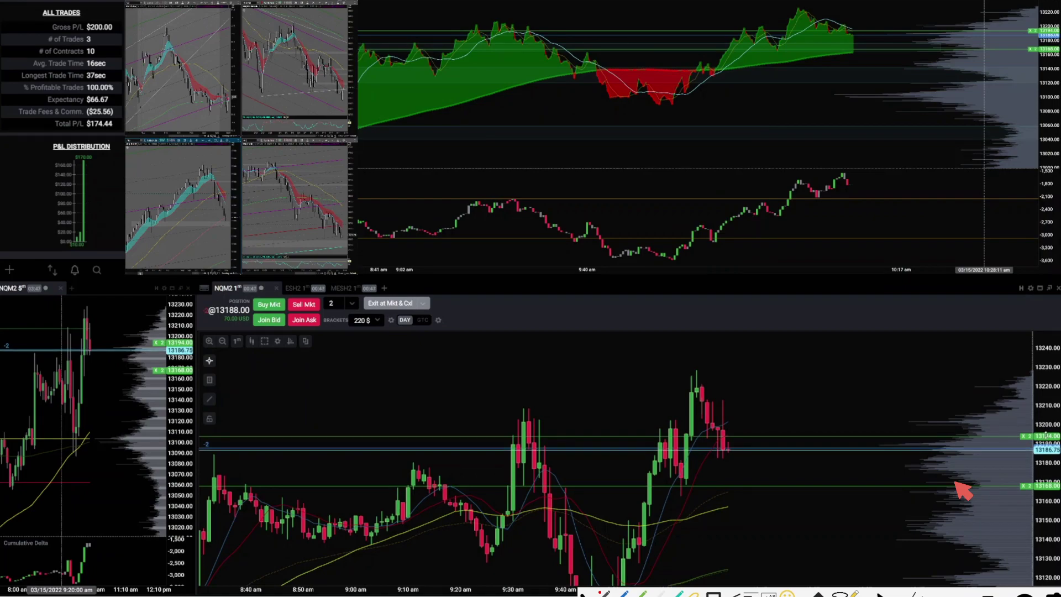
Tighten the short position's stop to 13187.50 and raise its profit target closer to the current price
drag(1046, 436, 1046, 447)
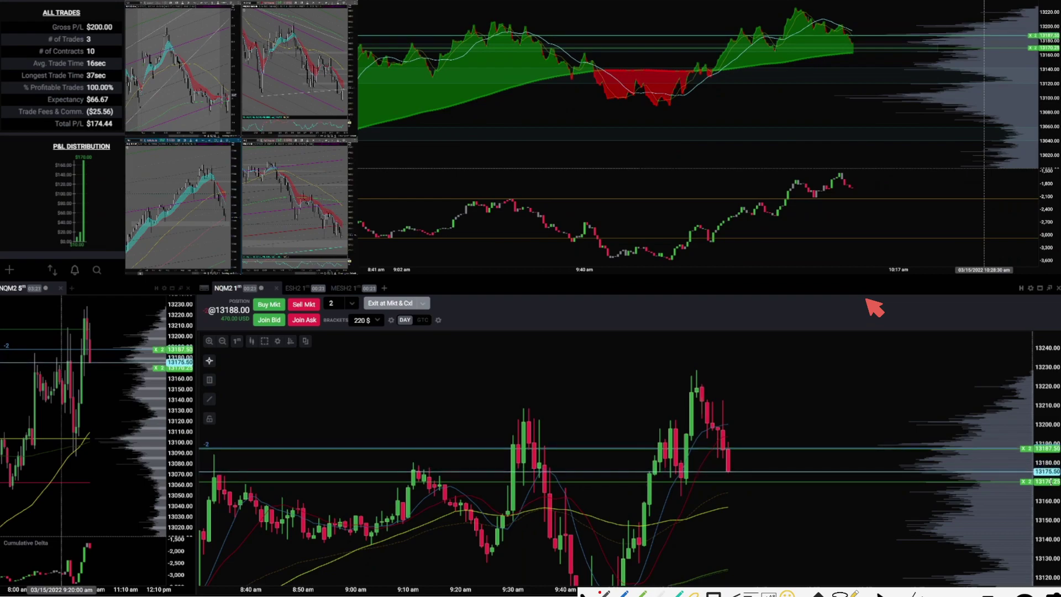
drag(1050, 481, 1052, 475)
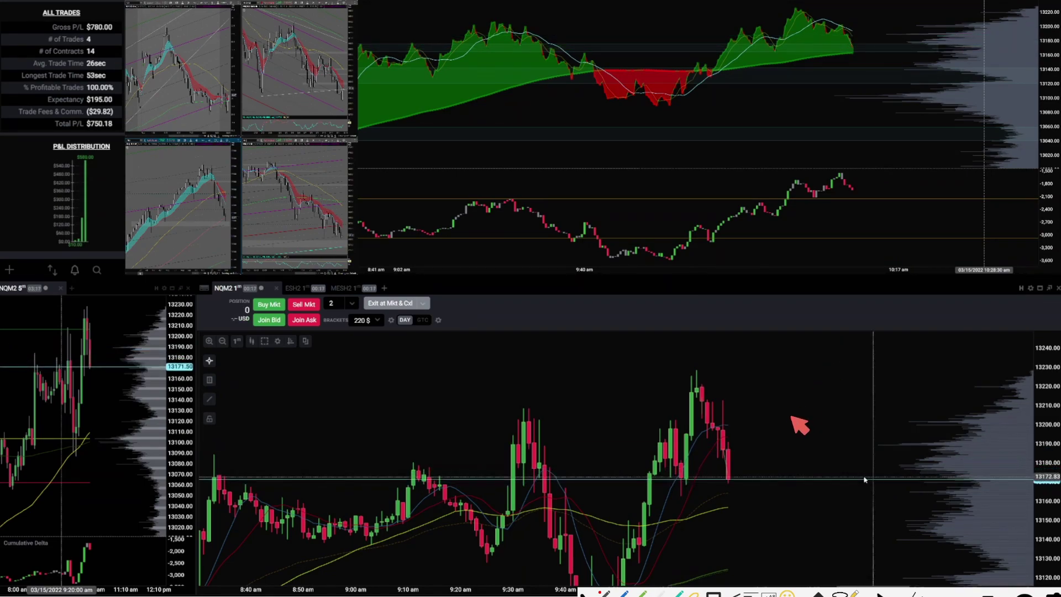
Draw a rising trendline beneath the cumulative delta lows, from the final low before the rally to beyond the latest bars
mouse_move(724, 459)
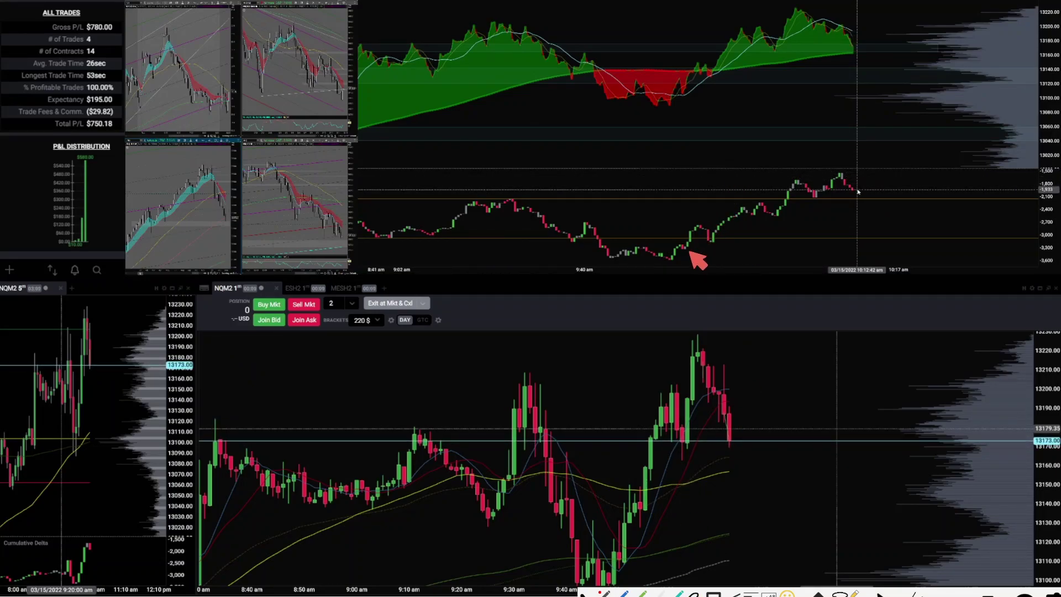
mouse_move(678, 259)
mouse_down()
mouse_move(820, 223)
mouse_move(892, 183)
mouse_up()
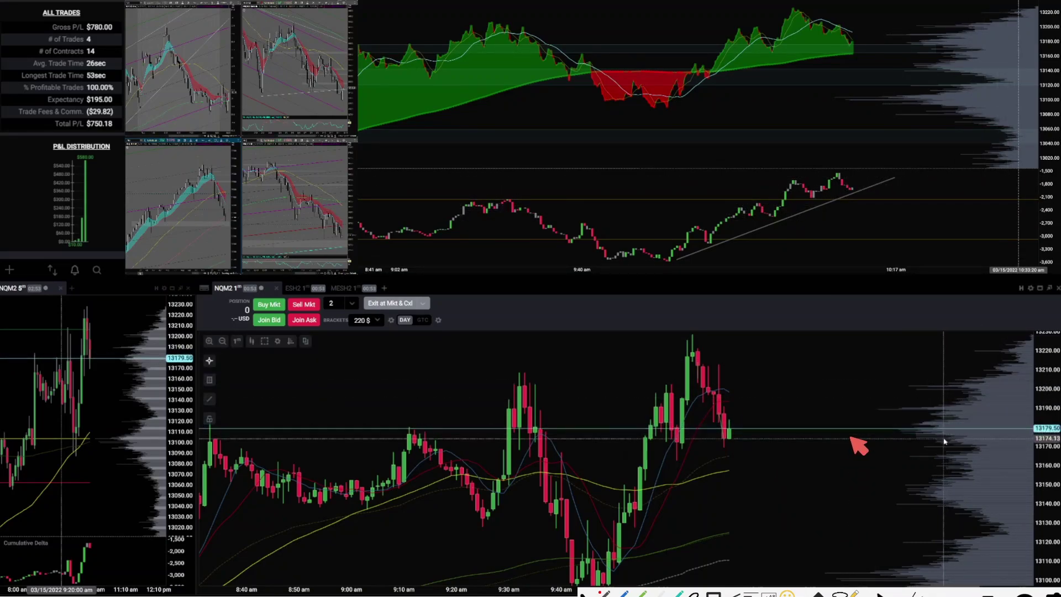
mouse_move(912, 454)
mouse_down()
mouse_move(923, 479)
mouse_move(922, 468)
mouse_up()
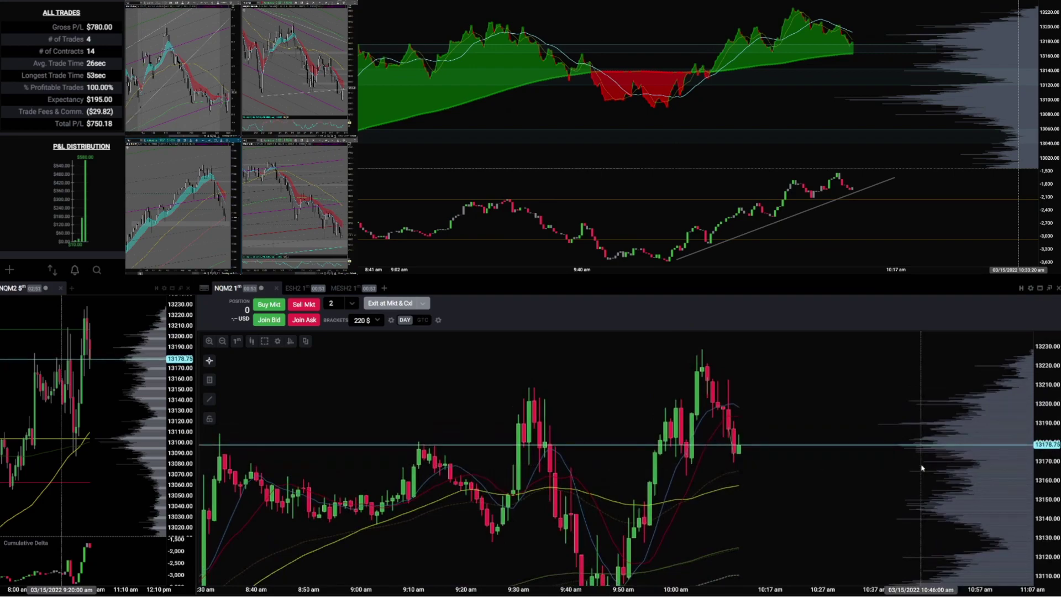